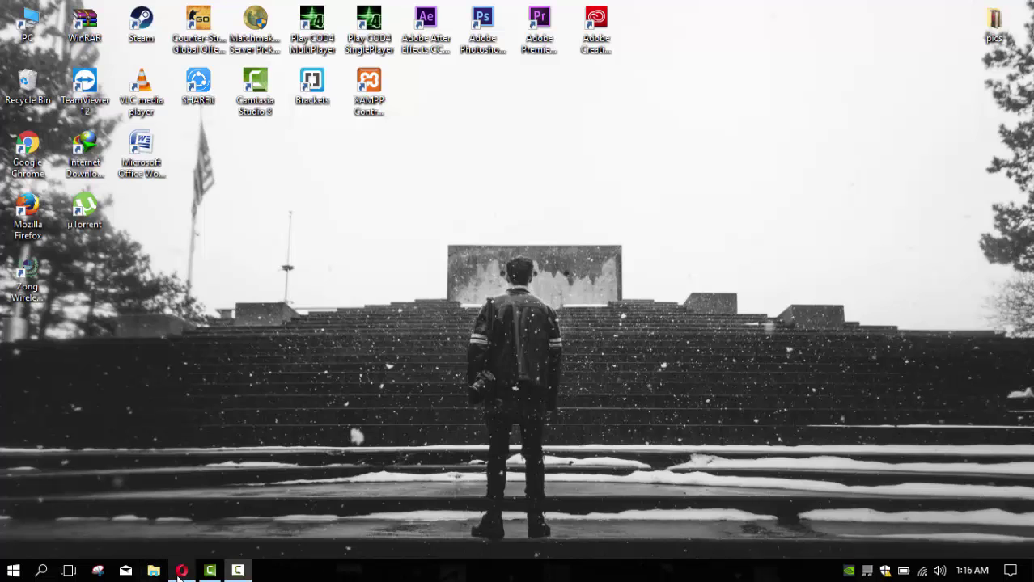
Launch Opera from the taskbar so the Speed Dial start page appears
left_click(181, 571)
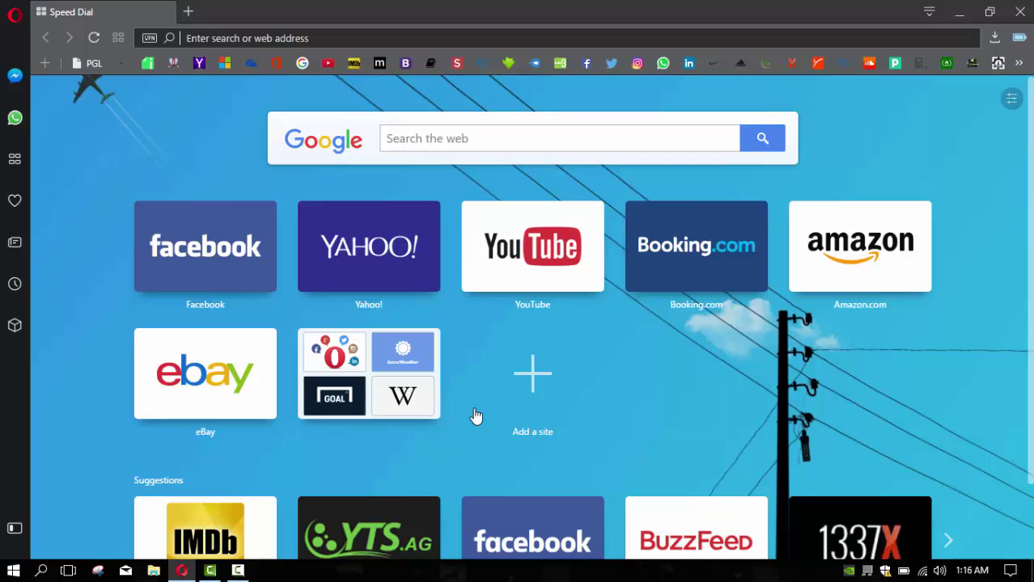
Go to Settings through the Opera menu, landing on the Basic section
left_click(16, 16)
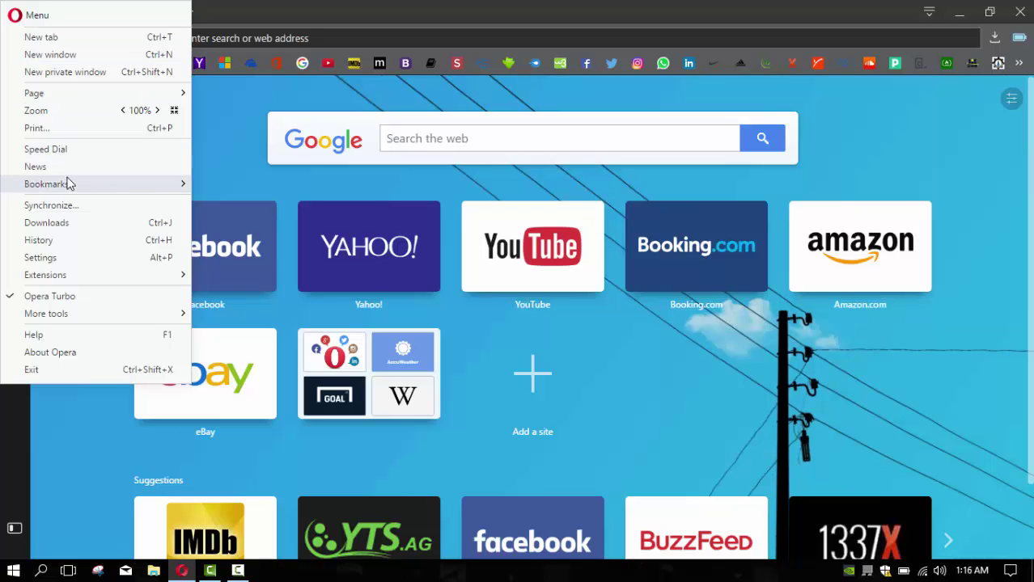
left_click(68, 263)
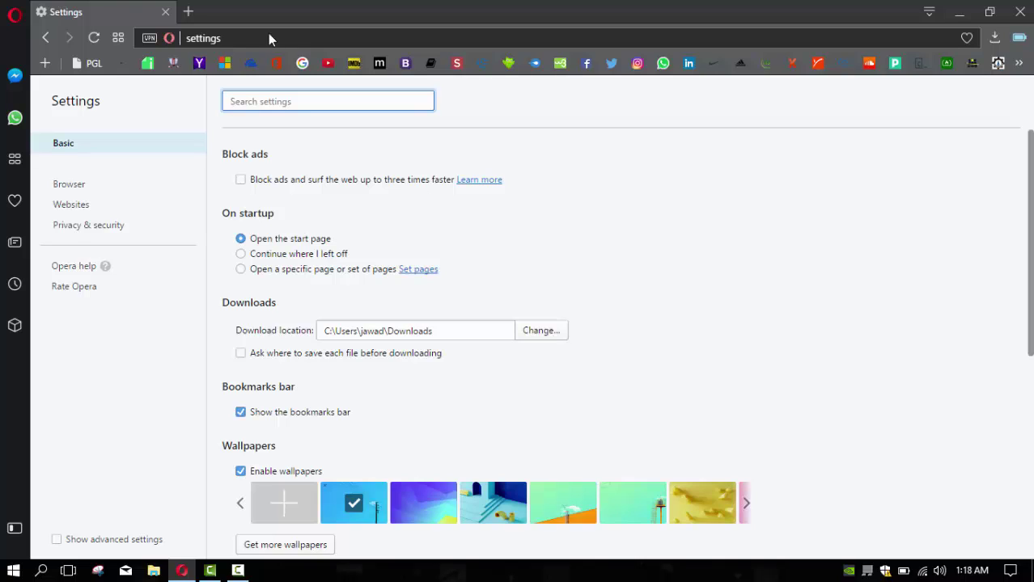
Bring up the Opera main menu to start a new private window
left_click(14, 19)
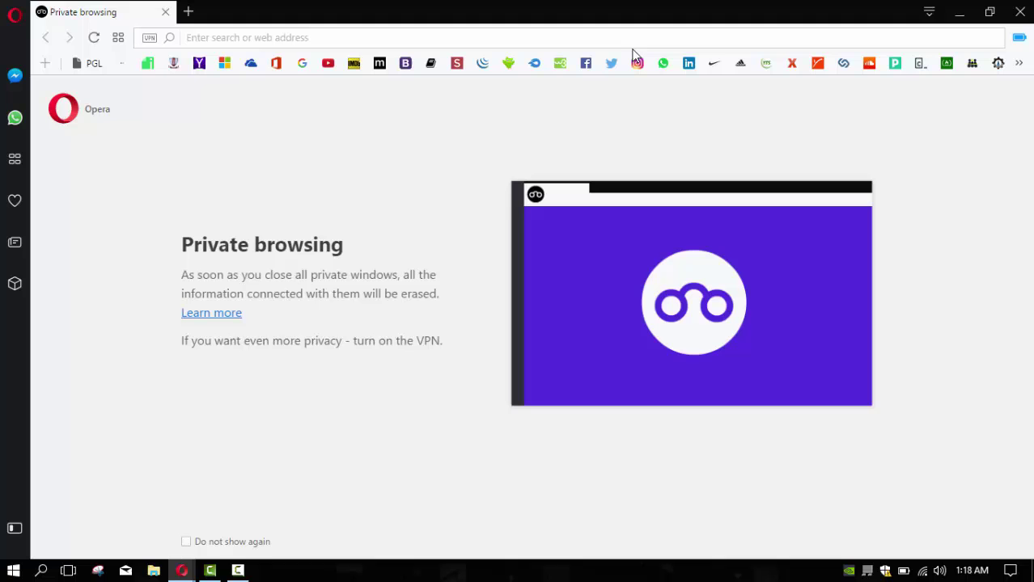
Close the private window and scroll through the Browser settings section's options
left_click(1019, 12)
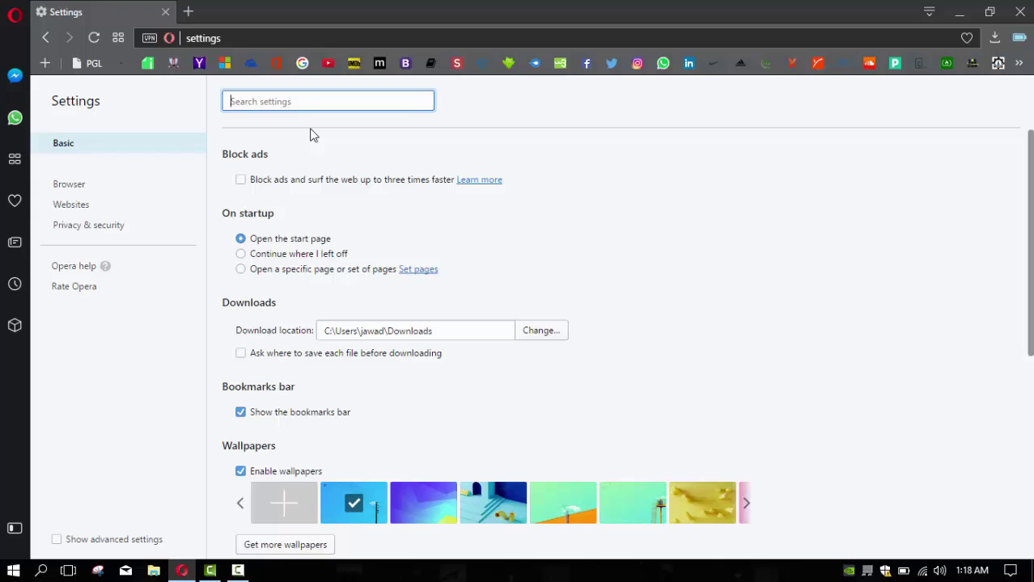
left_click(129, 192)
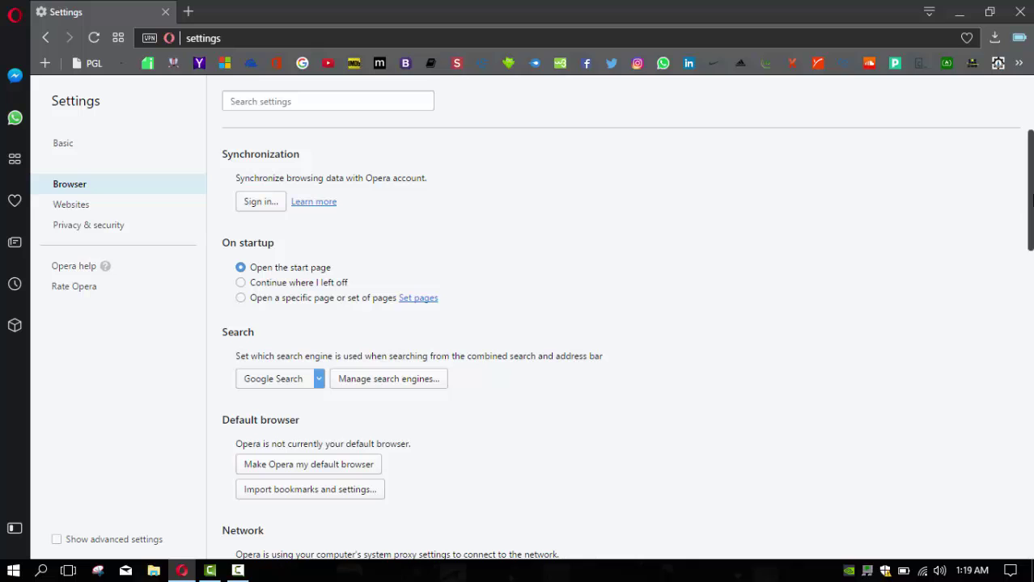
mouse_move(1031, 201)
left_mouse_down()
mouse_move(994, 526)
mouse_move(1022, 284)
mouse_move(872, 91)
left_mouse_up()
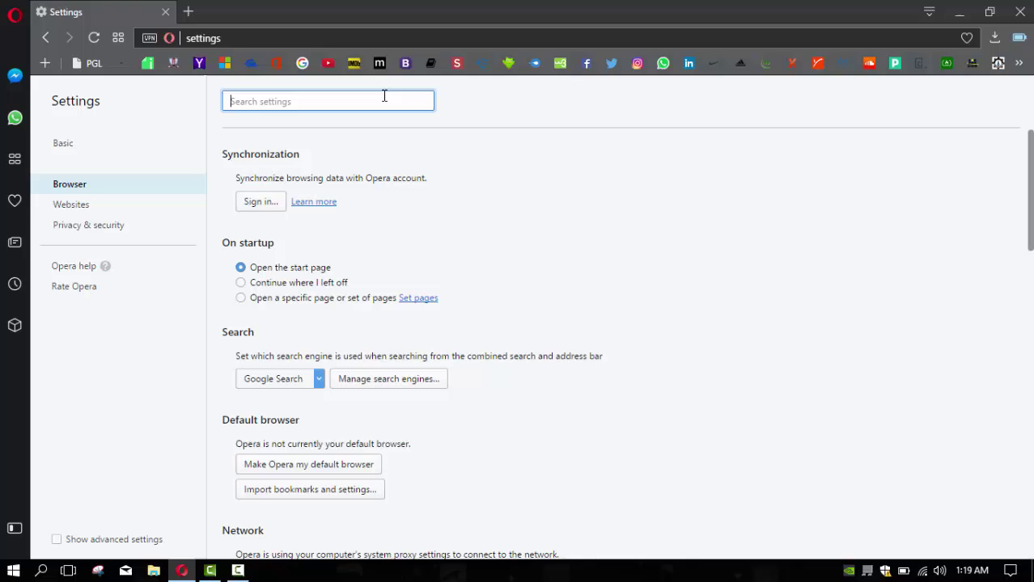
Filter the settings by searching for 'start'
type("start")
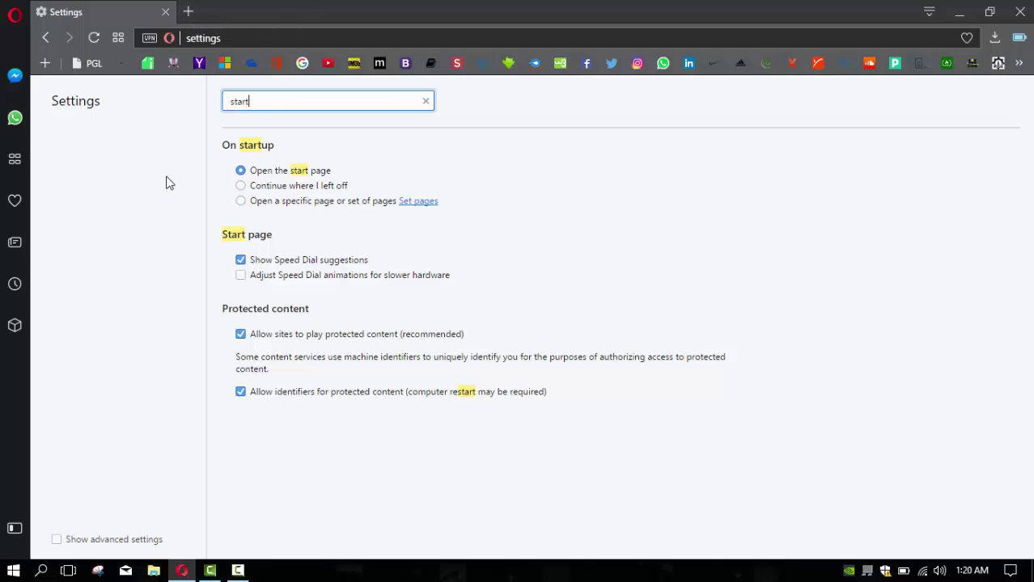
Add a new Speed Dial tab, then cancel the Add a site dialog without adding anything
left_click(187, 11)
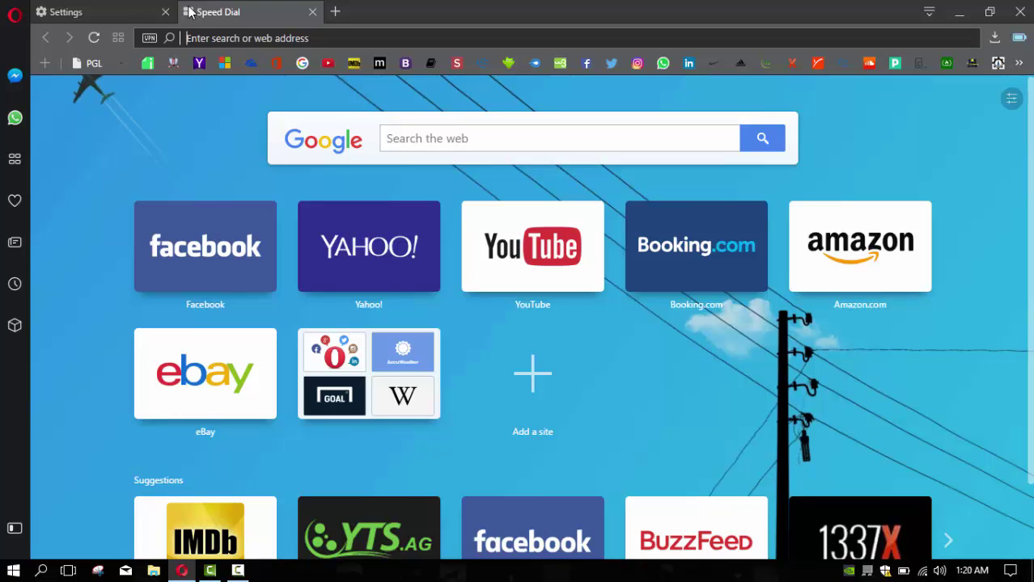
left_click(527, 379)
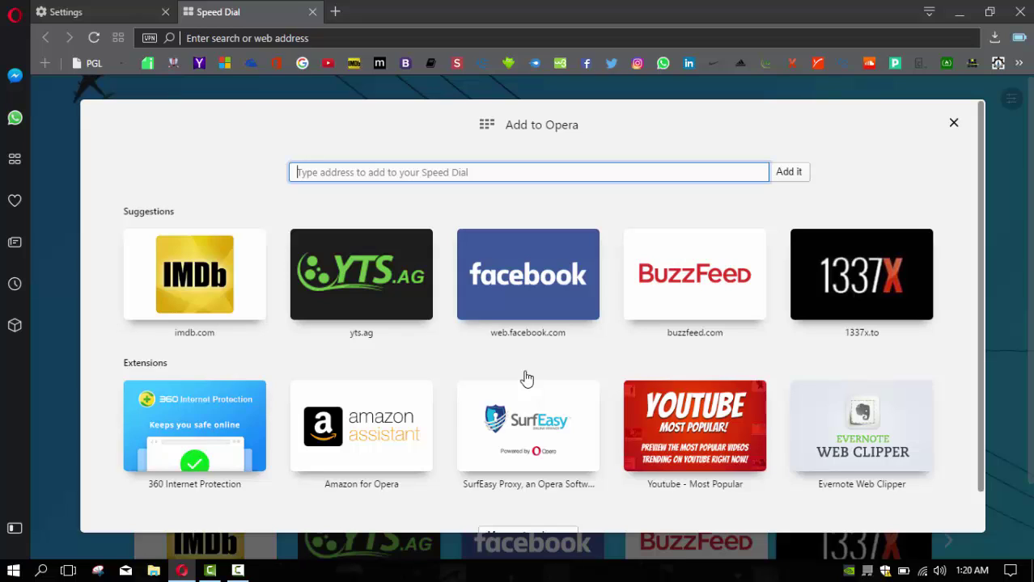
left_click(49, 335)
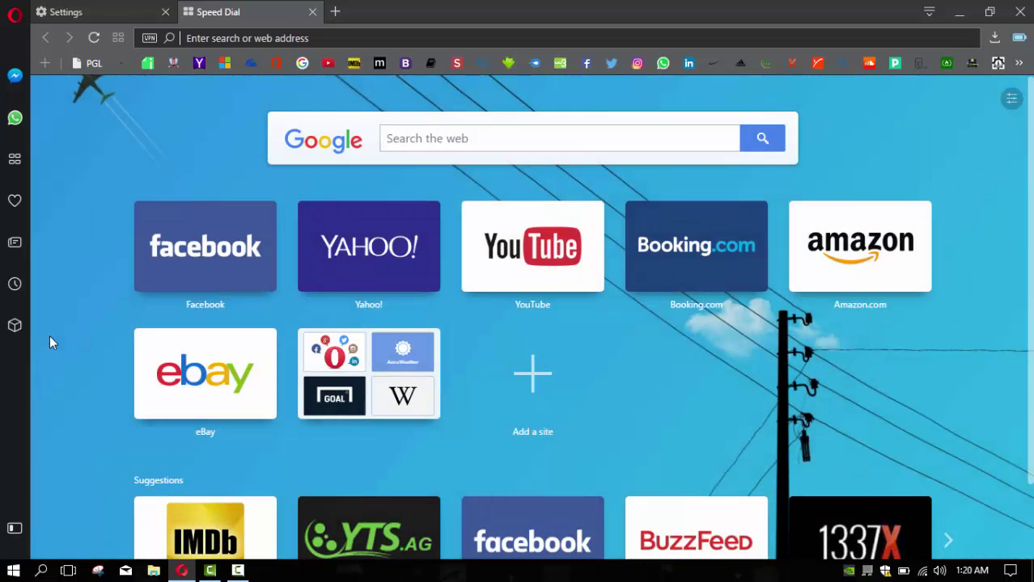
Uncheck Opera Turbo in the Opera menu
left_click(14, 15)
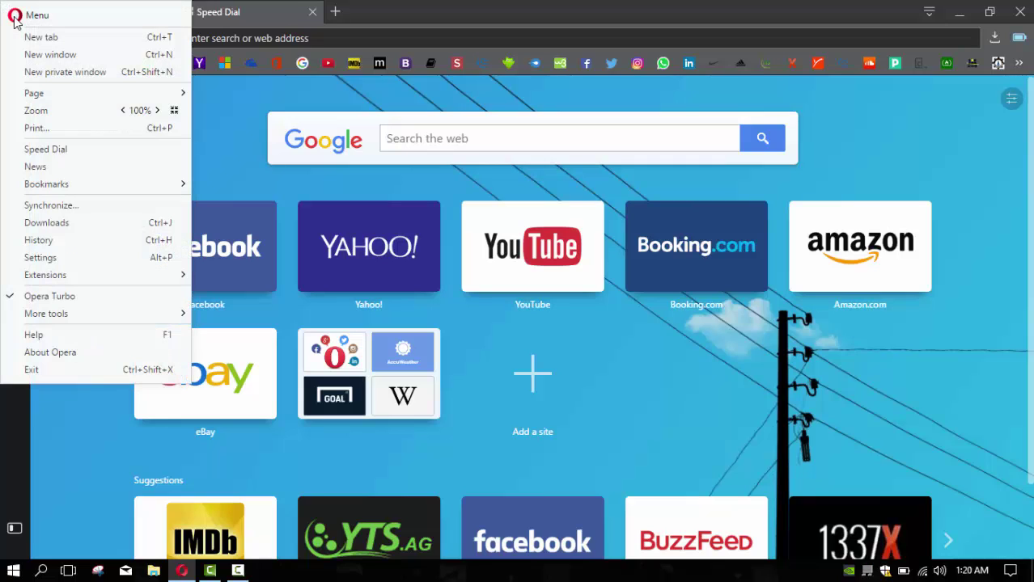
left_click(95, 301)
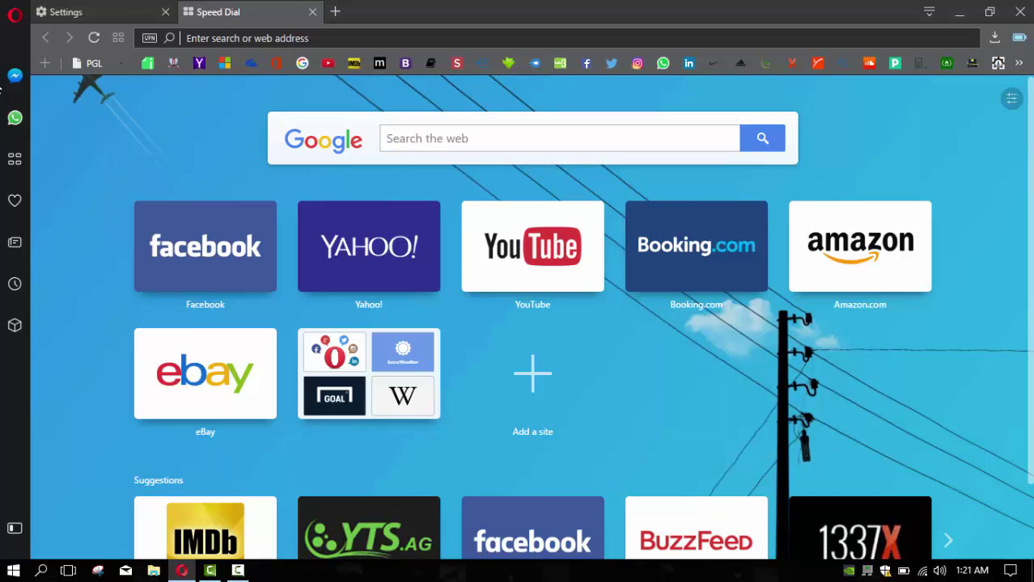
Clear the 'start' settings search and set Websites > Images to 'Do not show any images'
left_click(55, 14)
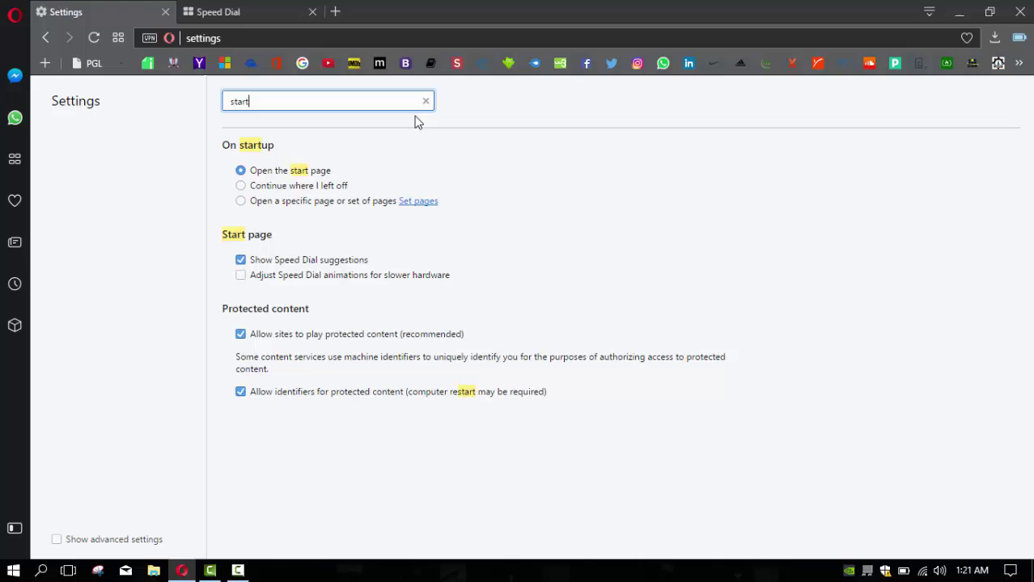
left_click(425, 102)
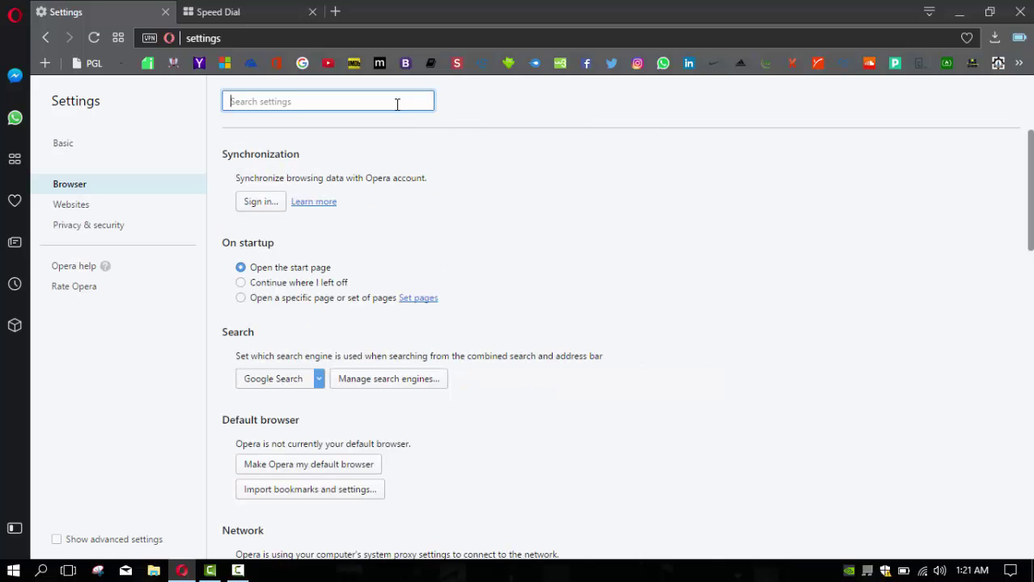
left_click(134, 216)
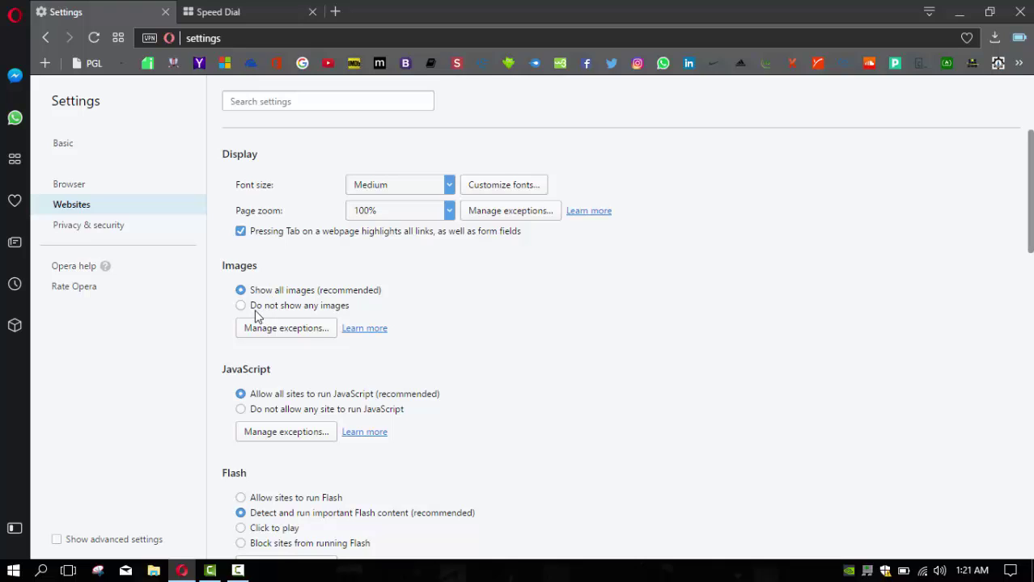
left_click(240, 307)
Restore 'Show all images', then scroll Privacy & security settings down to Passwords
left_click(242, 291)
left_click(85, 143)
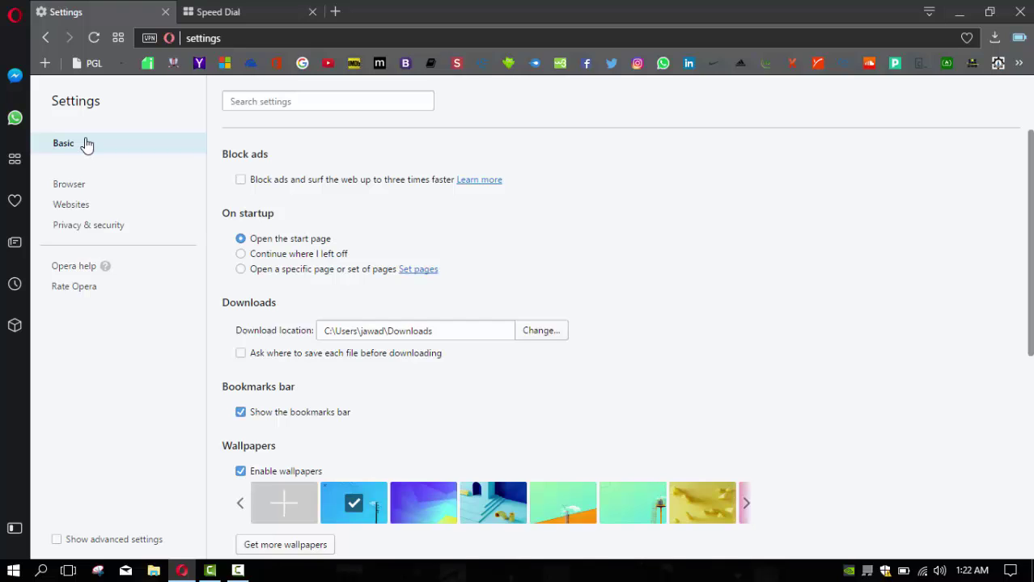
left_click(114, 227)
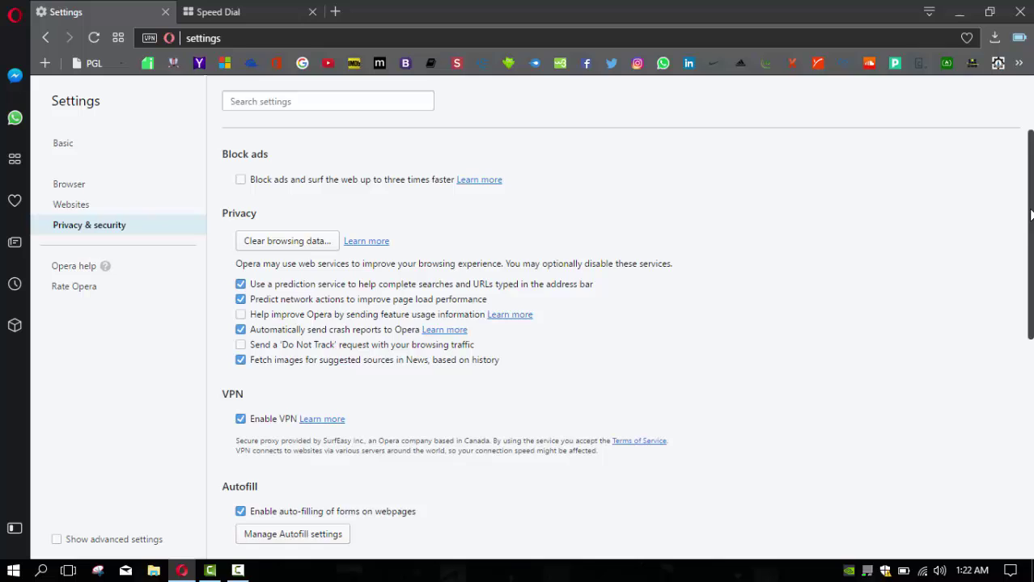
left_click_drag(1029, 215, 1020, 311)
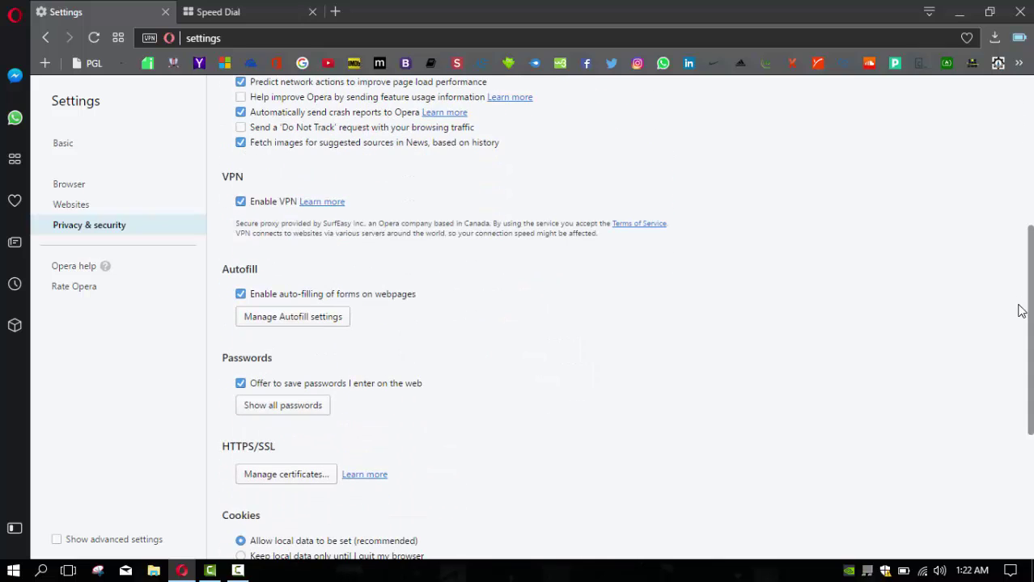
left_click(270, 411)
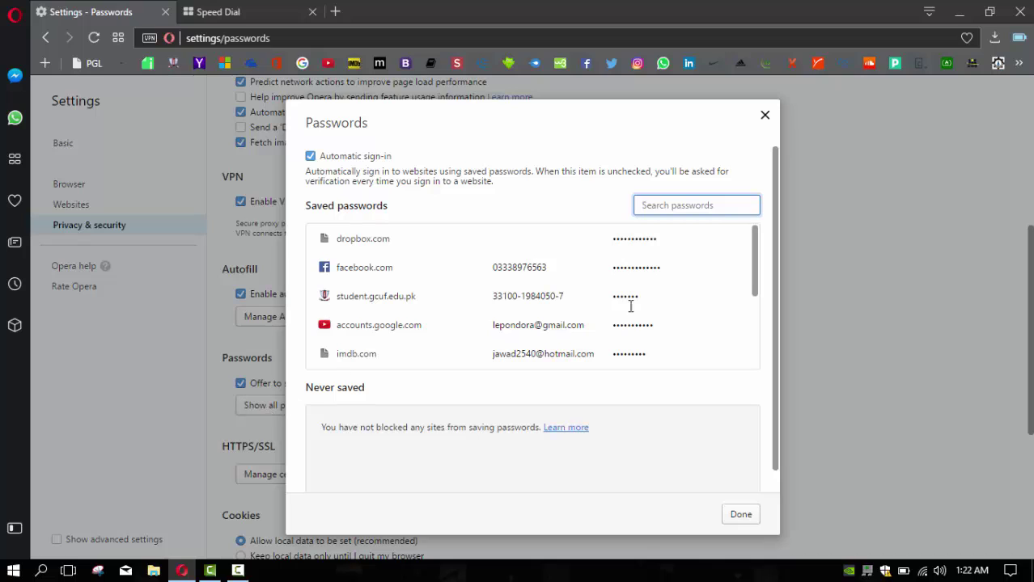
left_click(631, 301)
left_click(699, 236)
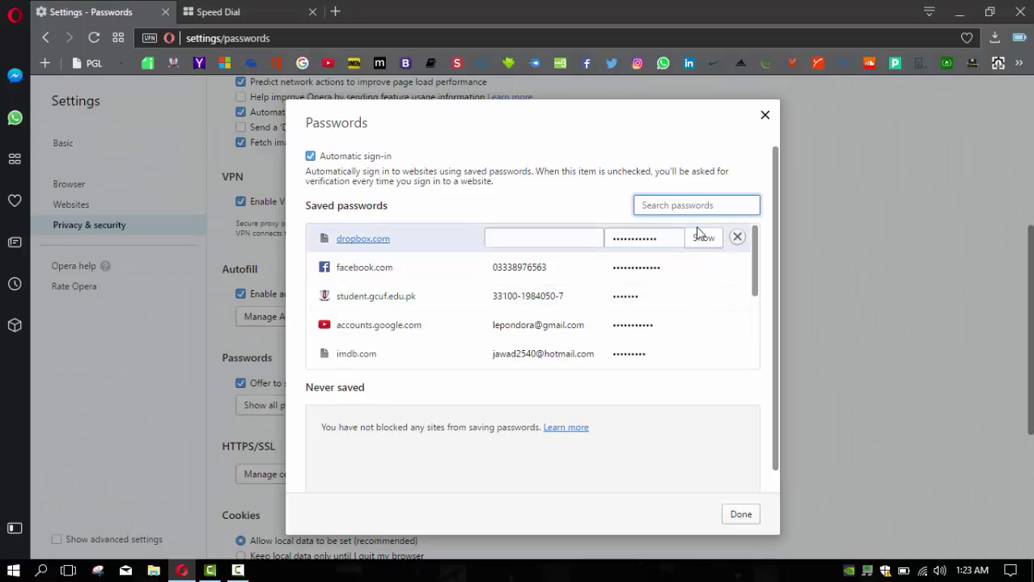
left_click(686, 271)
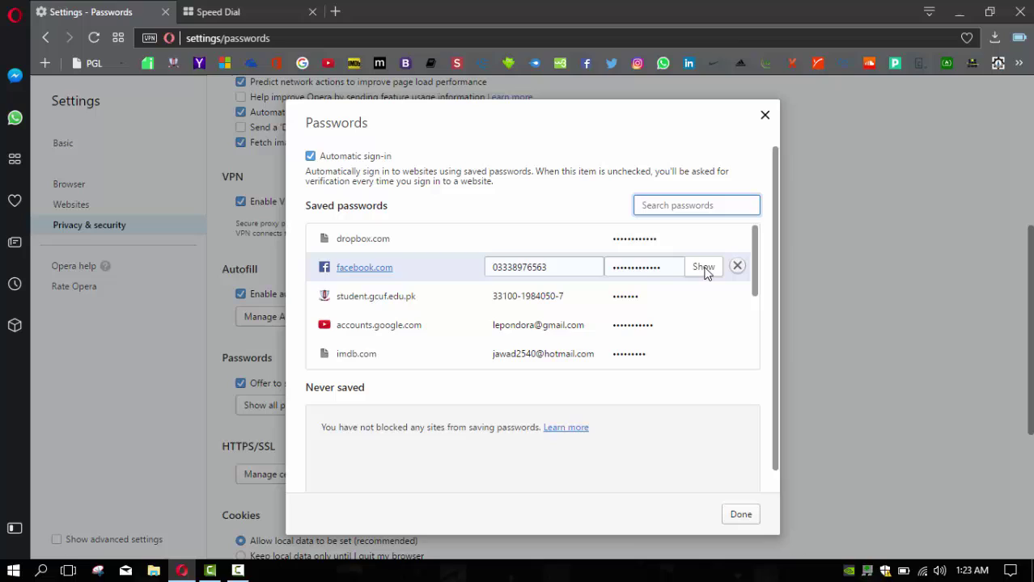
left_click(704, 268)
left_click(705, 272)
left_click(704, 271)
left_click(847, 321)
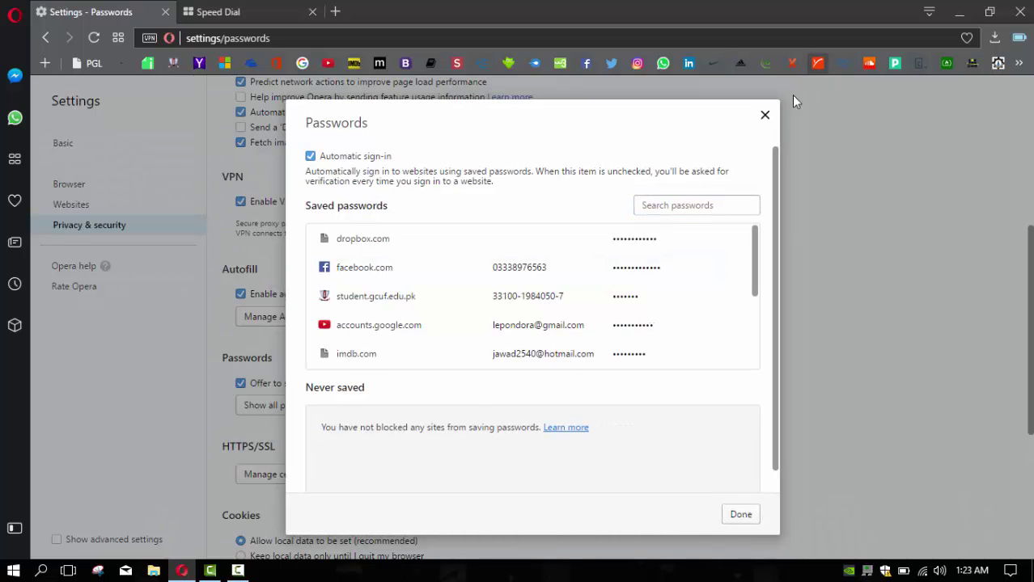
left_click(764, 115)
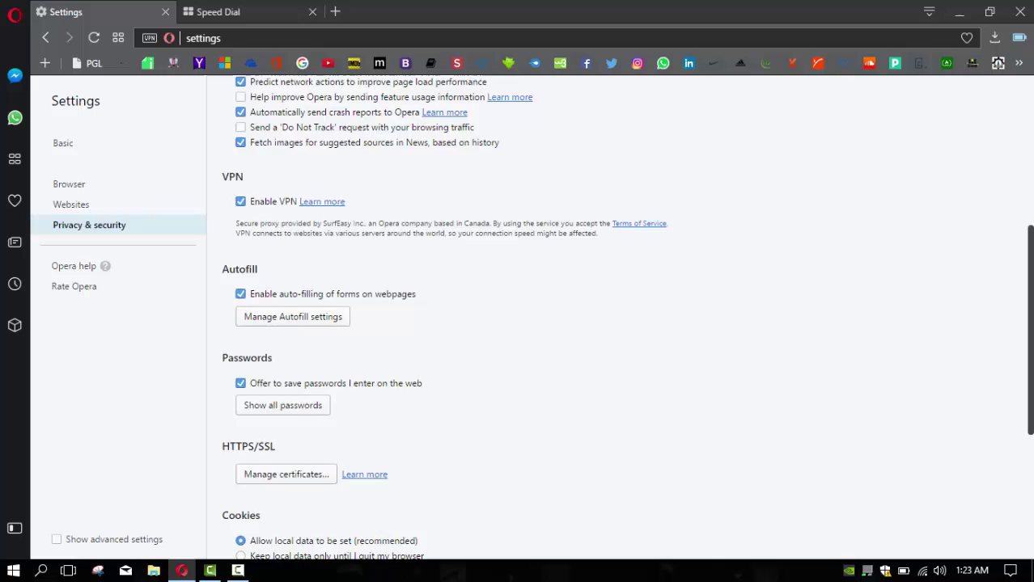
In Websites settings, block JavaScript on all sites, then switch back to 'Allow all sites'
scroll(1030, 317, "up", 3)
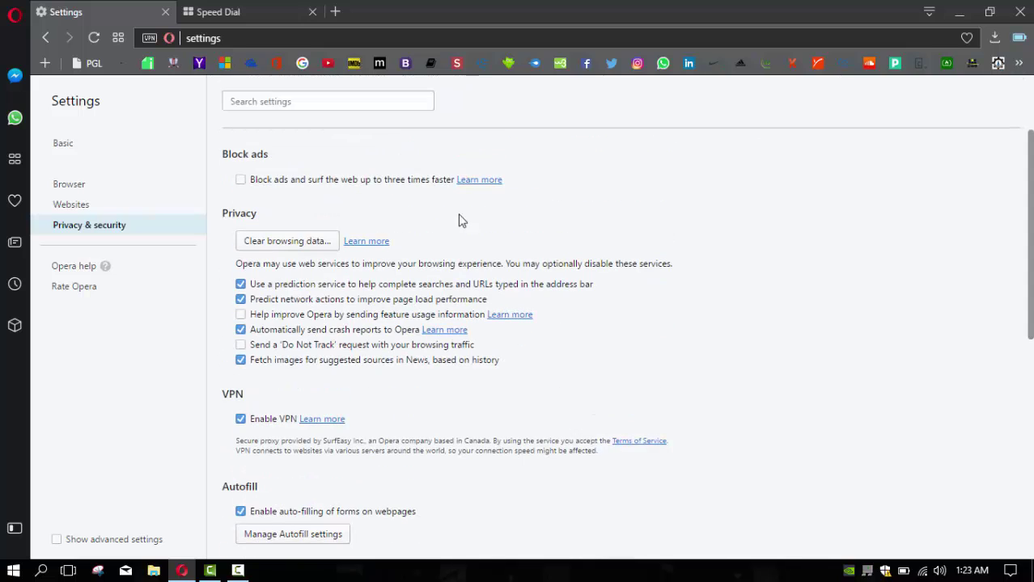
left_click(139, 206)
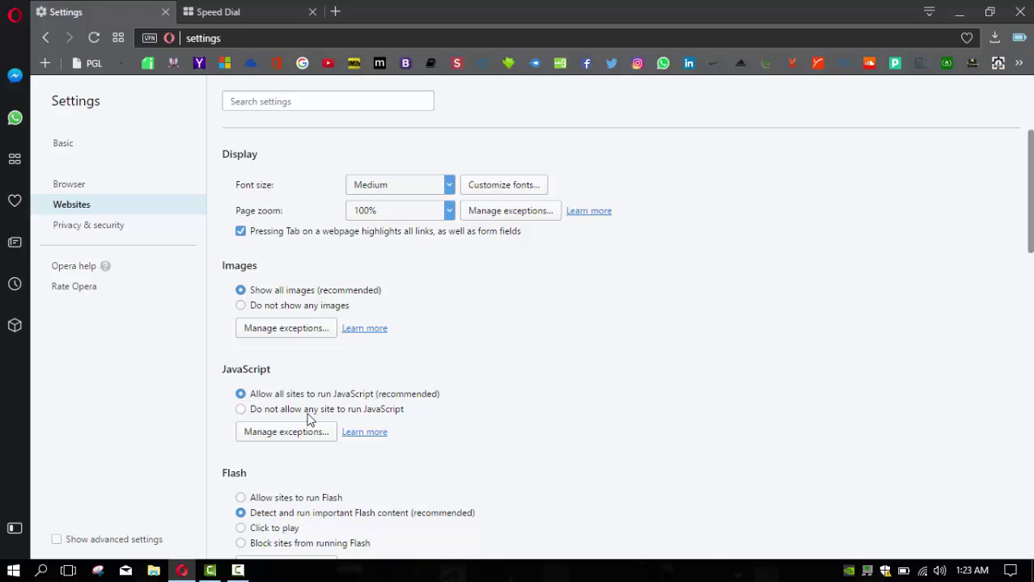
left_click(240, 409)
left_click(241, 393)
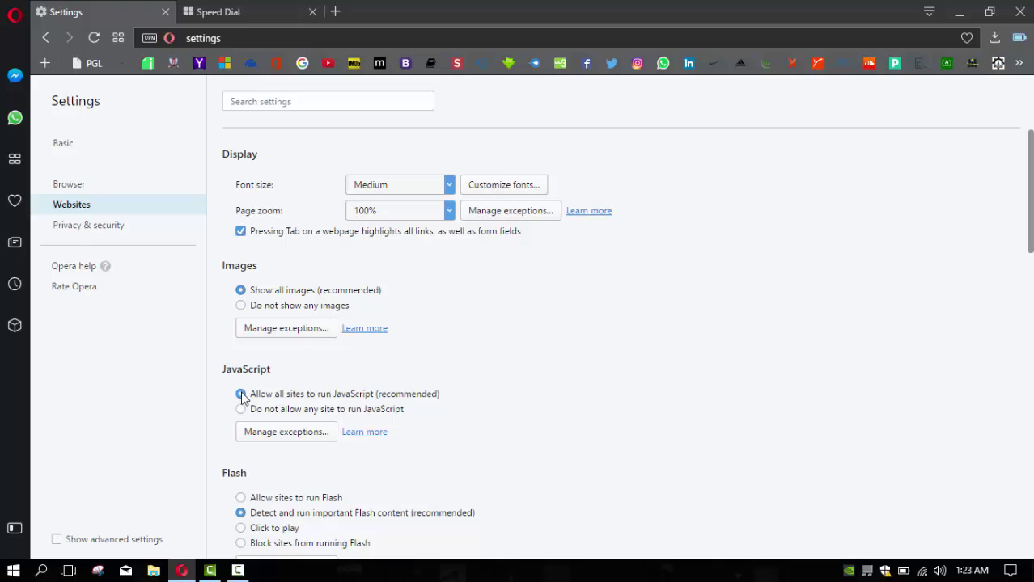